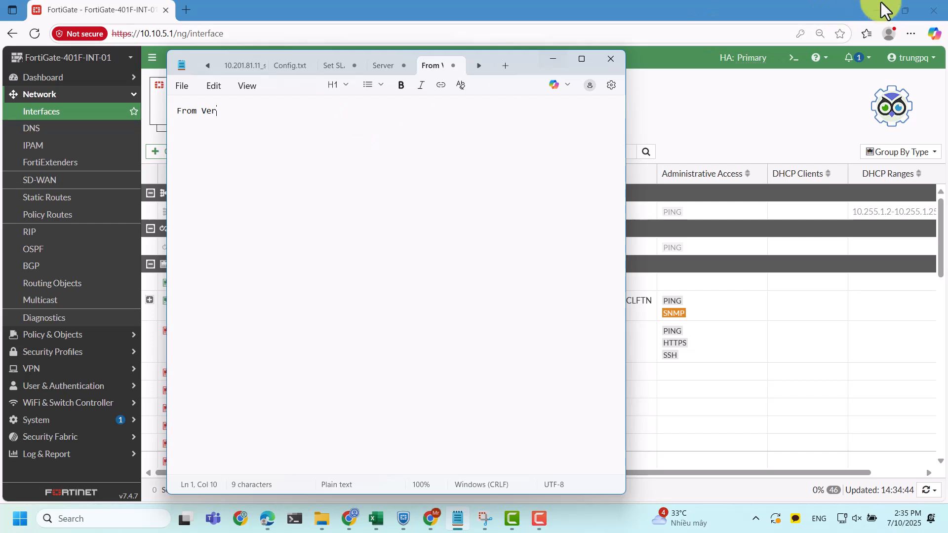
Complete the Notepad note's first line to read "From Ver 7.4.8 --> Capture ==> Network ==> interface".
left_click(868, 61)
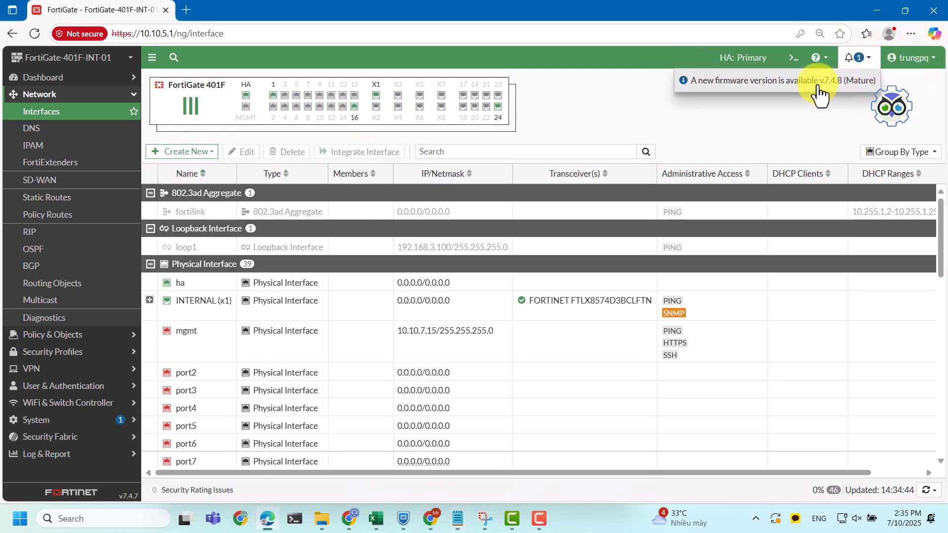
left_click(455, 523)
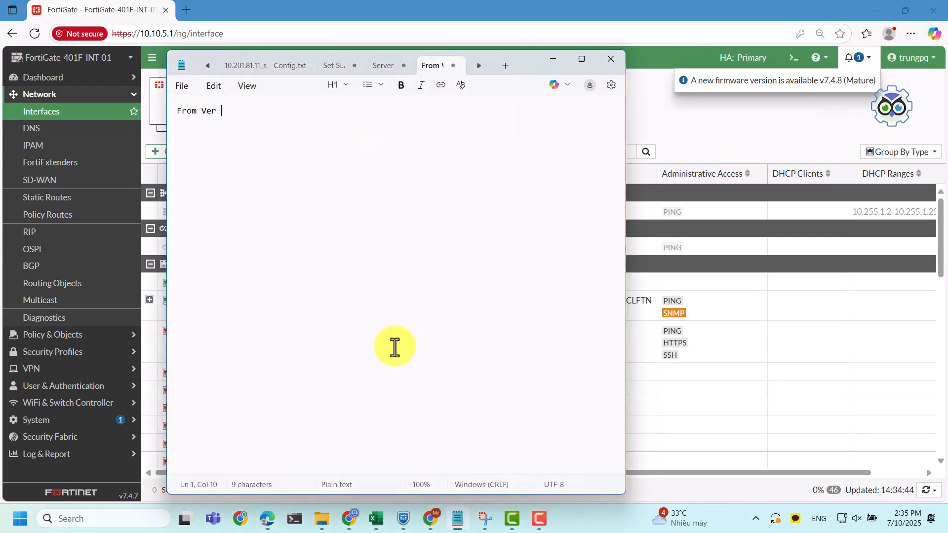
type("7.")
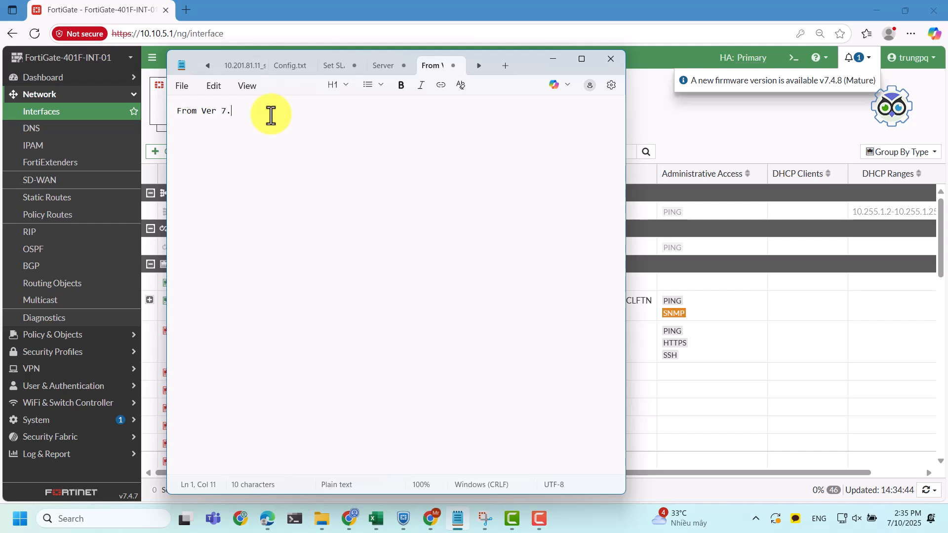
type("4.8")
type("Capture ==> Network")
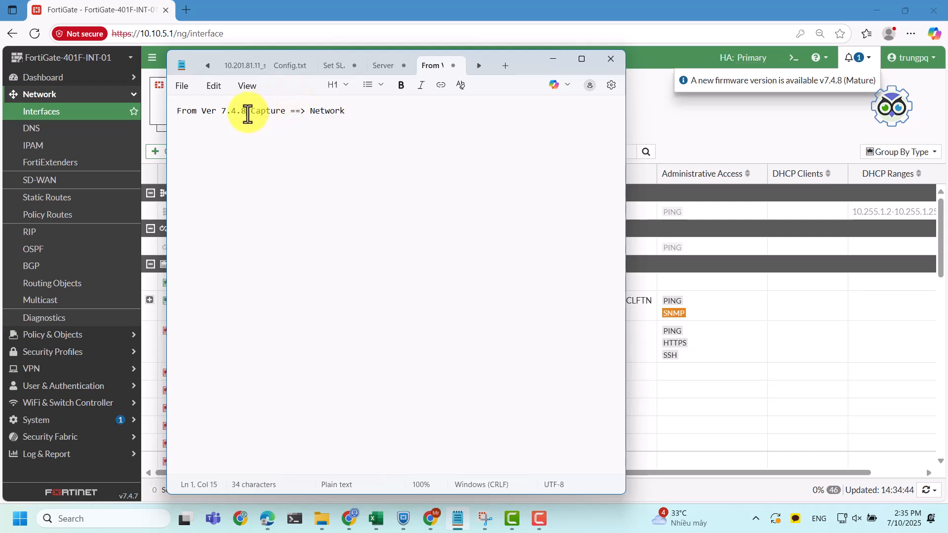
type("-->")
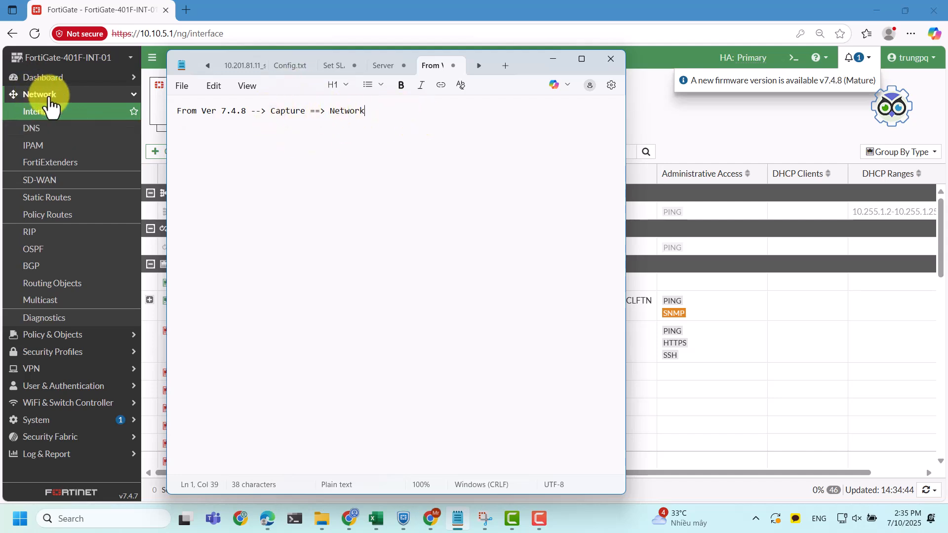
type("==>")
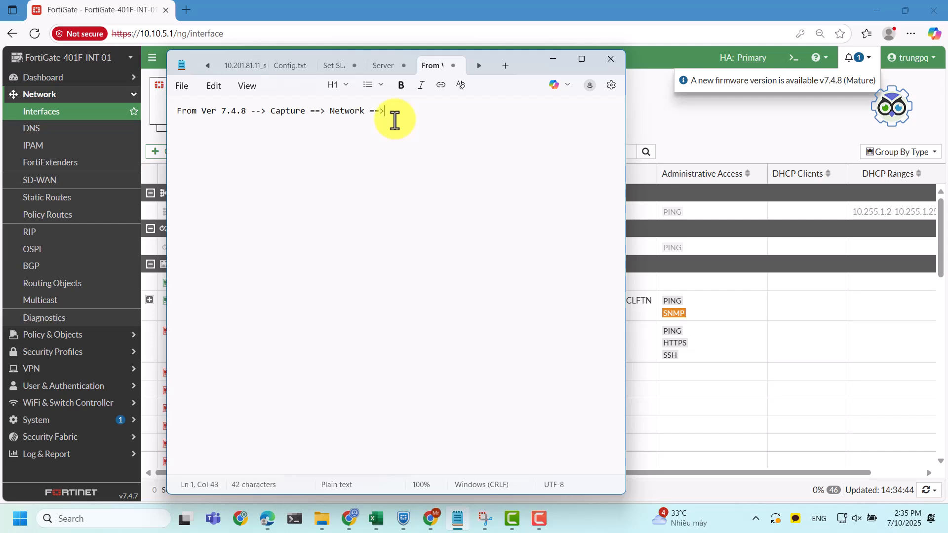
type(" interface")
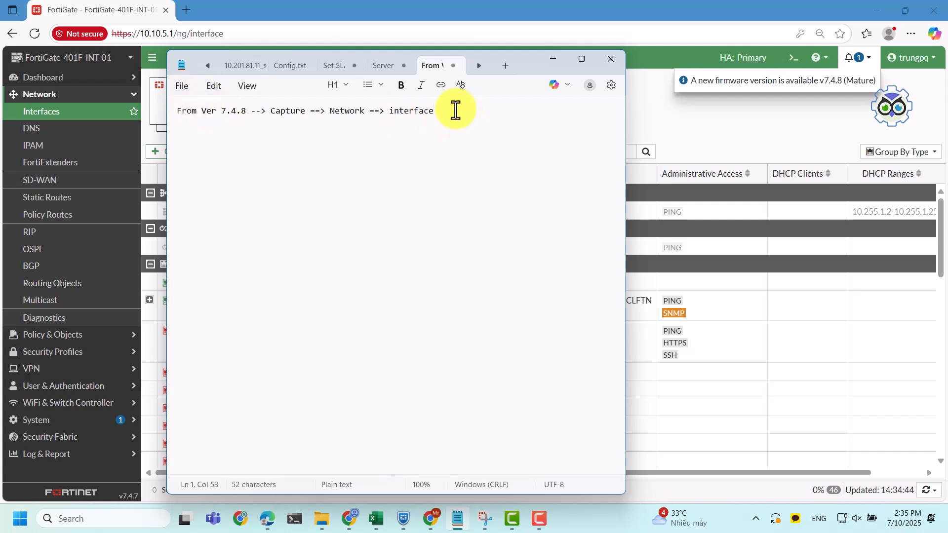
In the FortiGate interface list, open a new packet capture for the VLAN ConnectSwCore-FWInt (X1.105) under INTERNAL (x1).
left_click(32, 116)
left_click(29, 93)
left_click(30, 94)
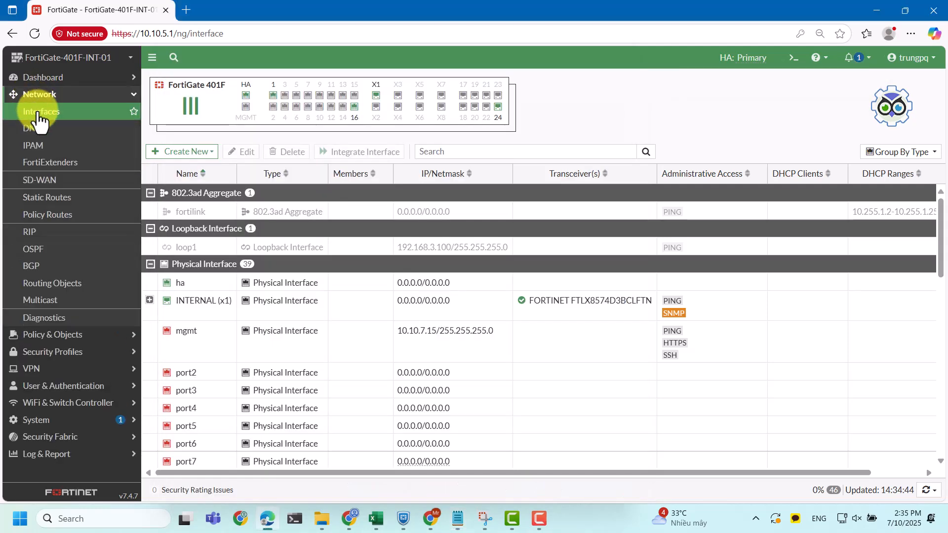
left_click(40, 115)
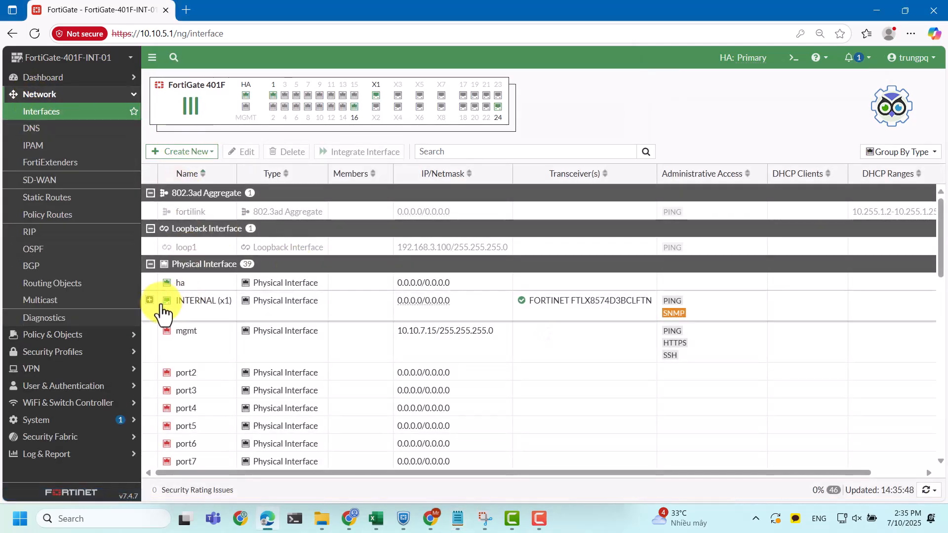
left_click(149, 302)
scroll(233, 321, "down", 2)
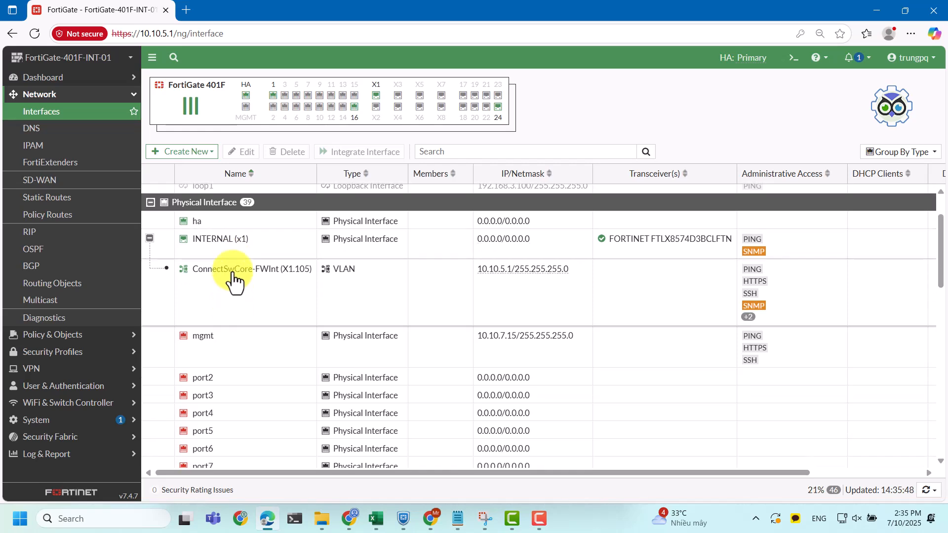
left_click(234, 279)
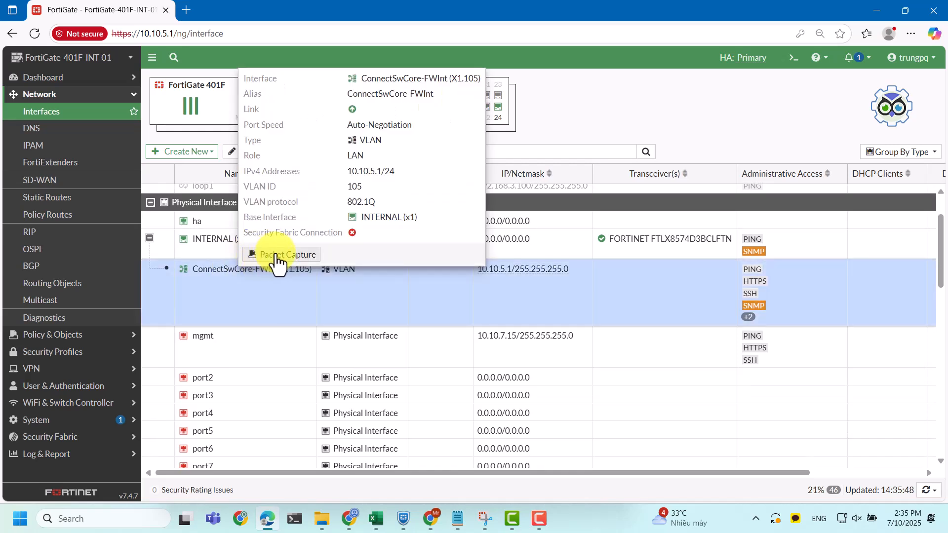
left_click(279, 255)
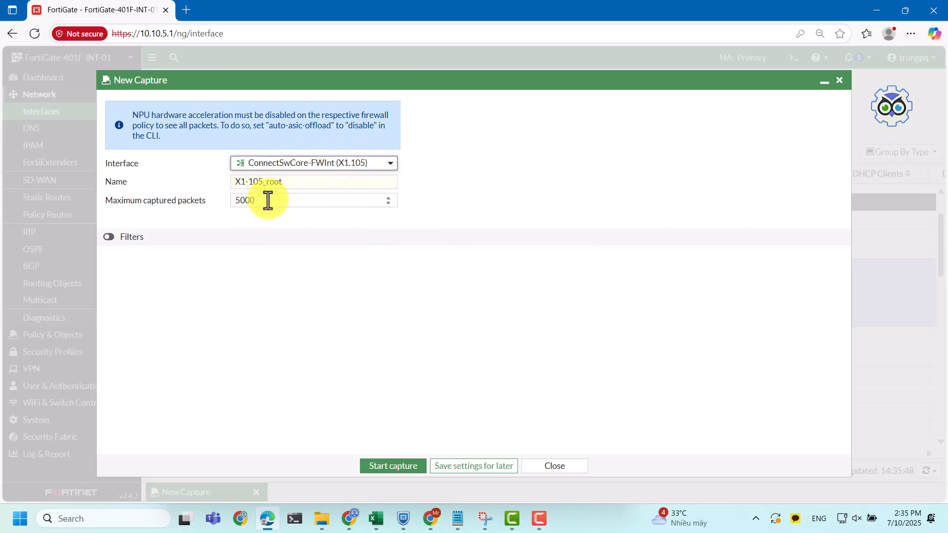
Set the maximum captured packets to 10000.
left_click_drag(268, 201, 215, 200)
key("BackSpace")
key("BackSpace")
key("BackSpace")
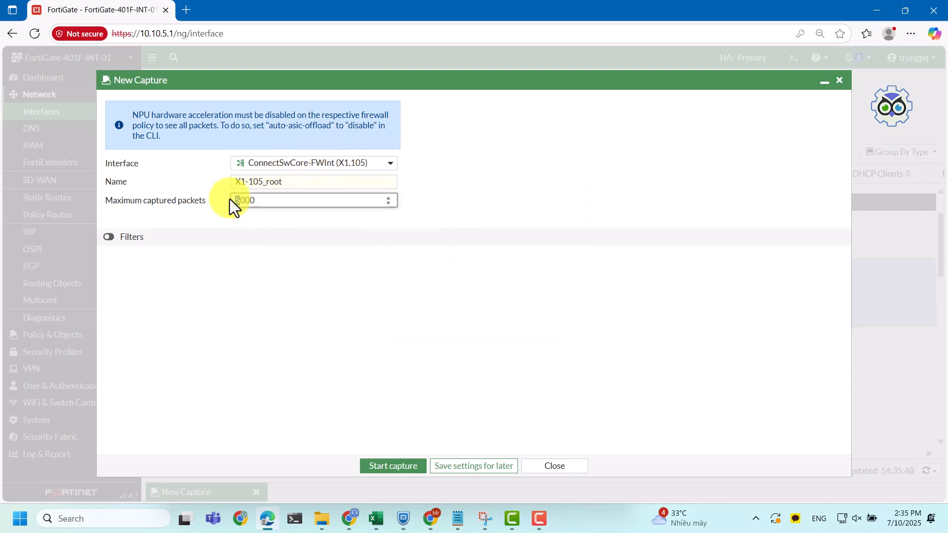
type("10000")
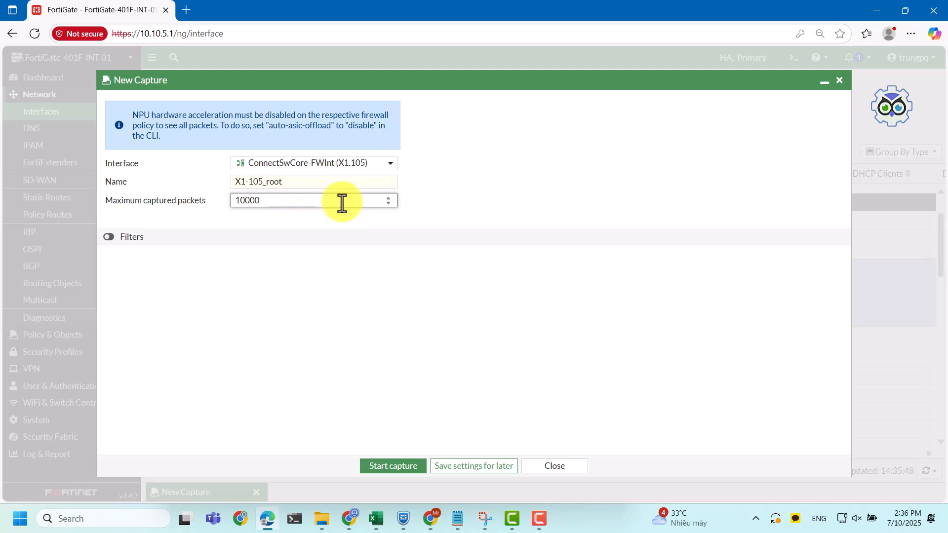
Try a maximum of 10001 captured packets and restore the value to 10000.
double_click(389, 198)
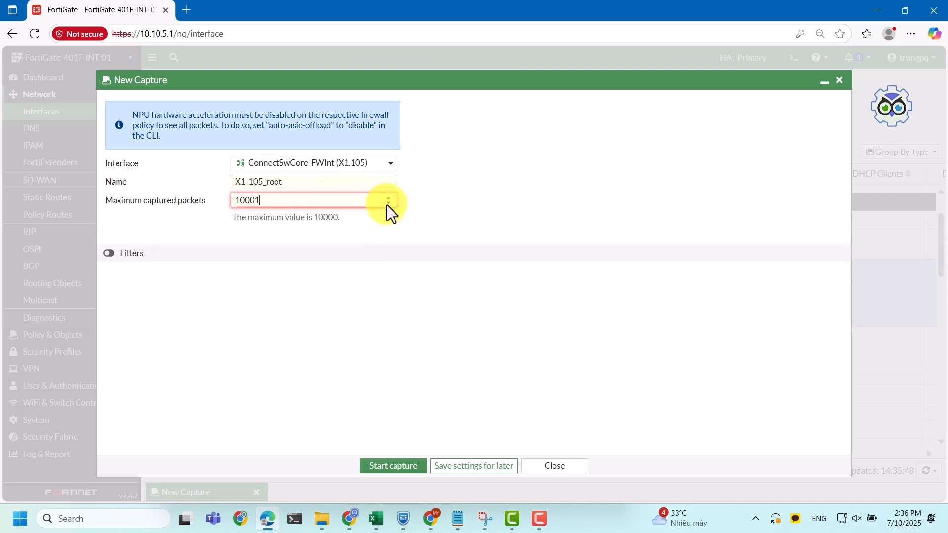
left_click(329, 218)
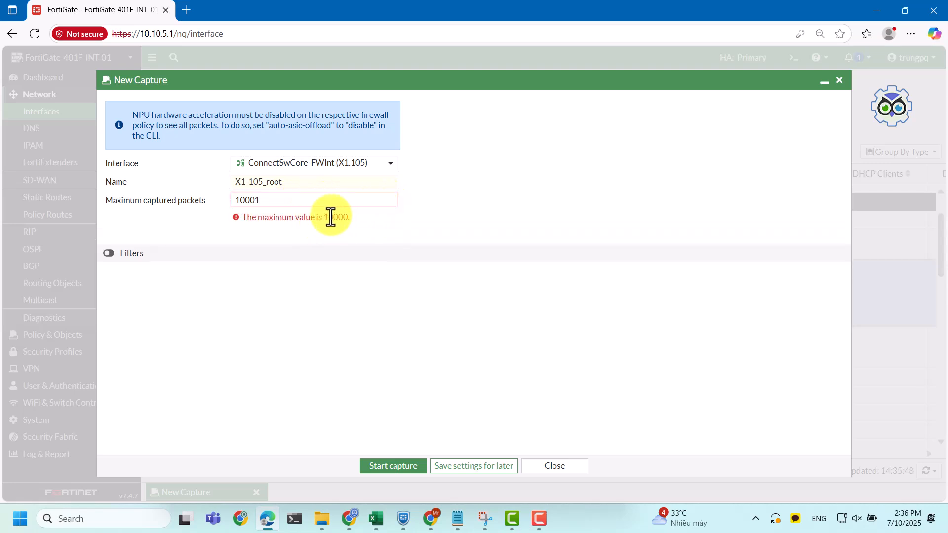
double_click(331, 217)
left_click(273, 199)
key("BackSpace")
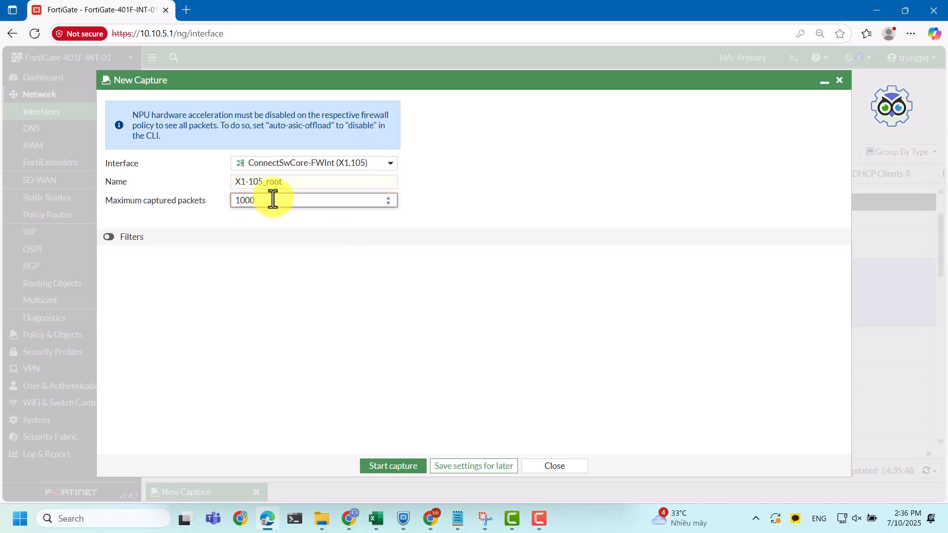
type("0")
left_click(257, 239)
Enable capture filters with Basic filtering syntax and set the host filter to 10.10.101.42.
left_click(108, 238)
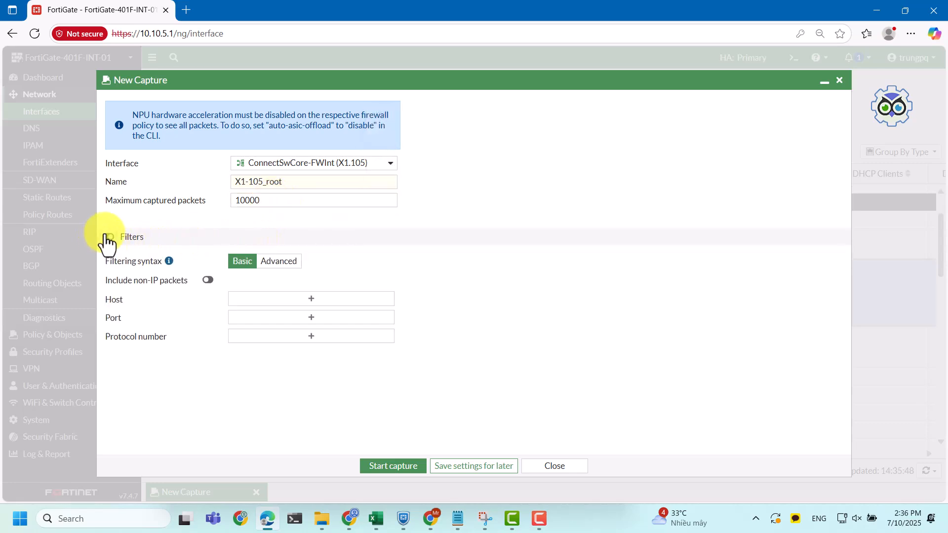
left_click(259, 262)
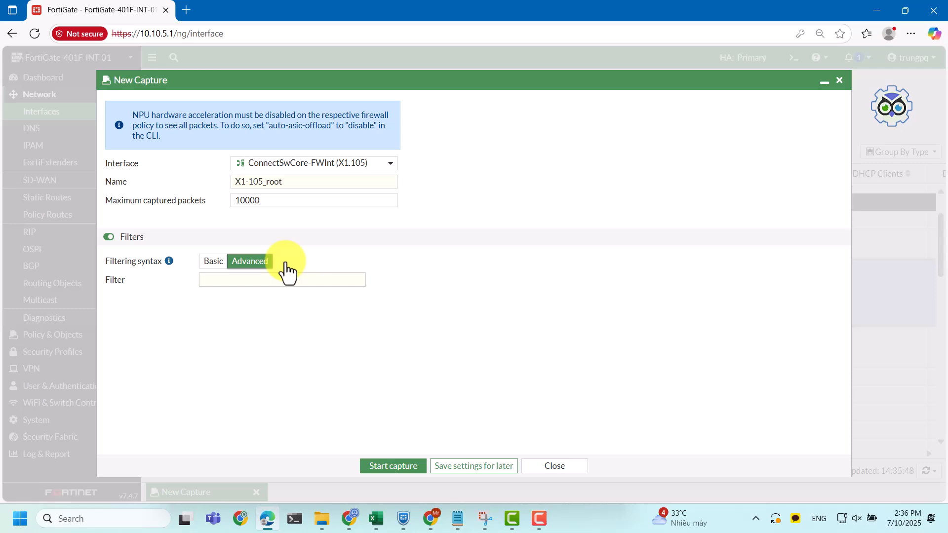
left_click(217, 263)
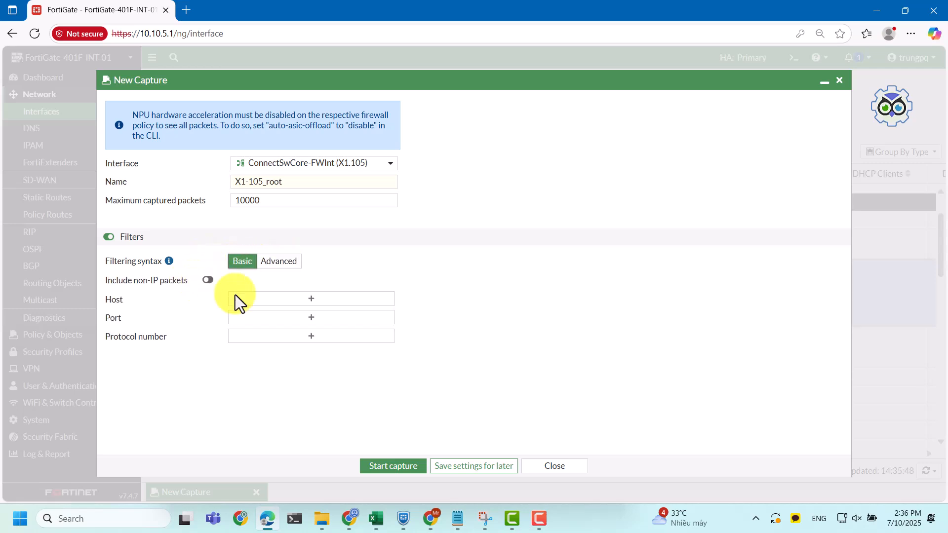
left_click(296, 299)
type("10.10.101.4")
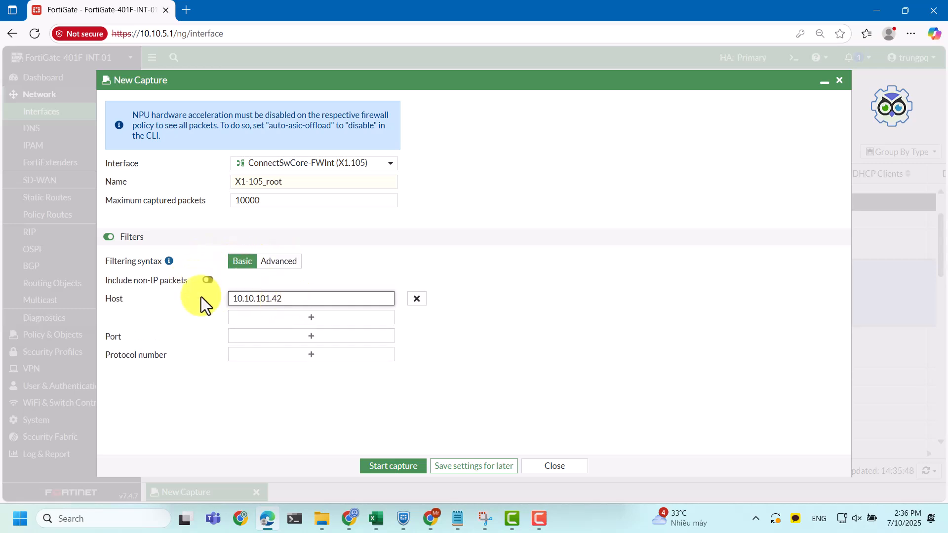
In the Notepad note, add the line "Host : IP addess PC/LAptop..." below the first line, separated by a blank line.
left_click(460, 520)
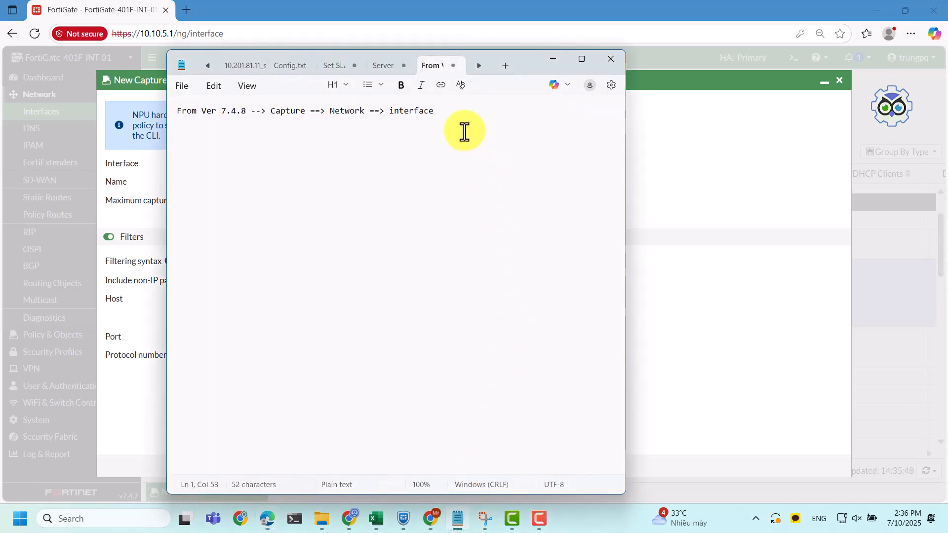
key("Return")
key("Return")
type("Host : IP")
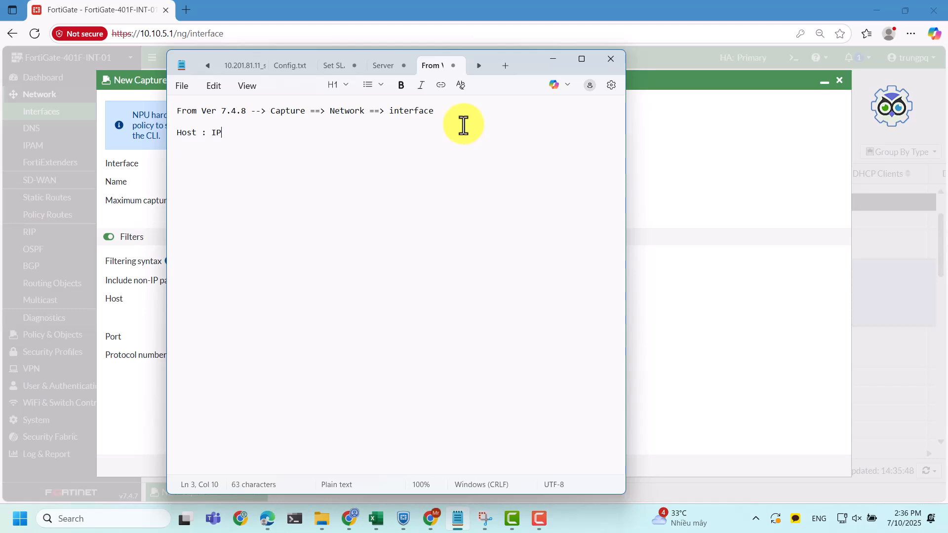
type(" addess PC/LAptop...")
Back in the FortiGate capture settings, set the port filter to 3389.
left_click(134, 316)
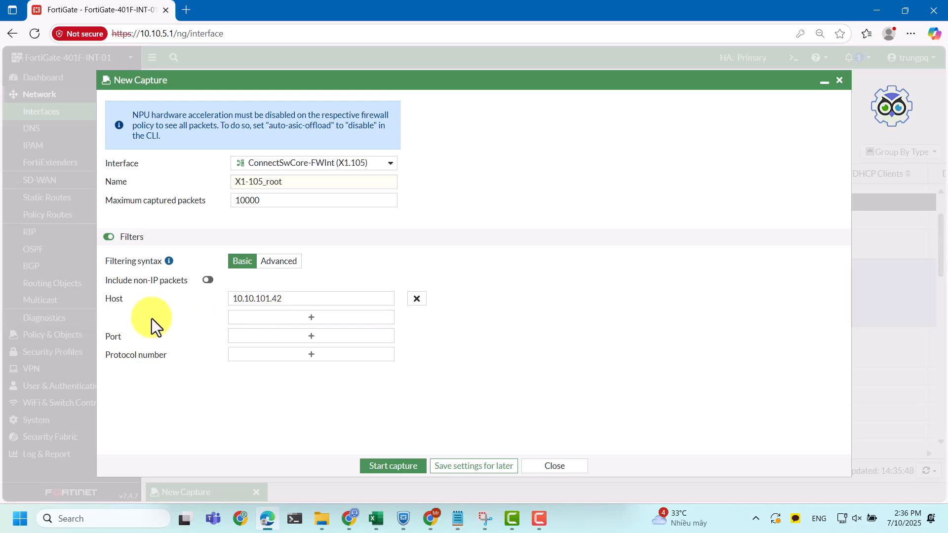
left_click(307, 337)
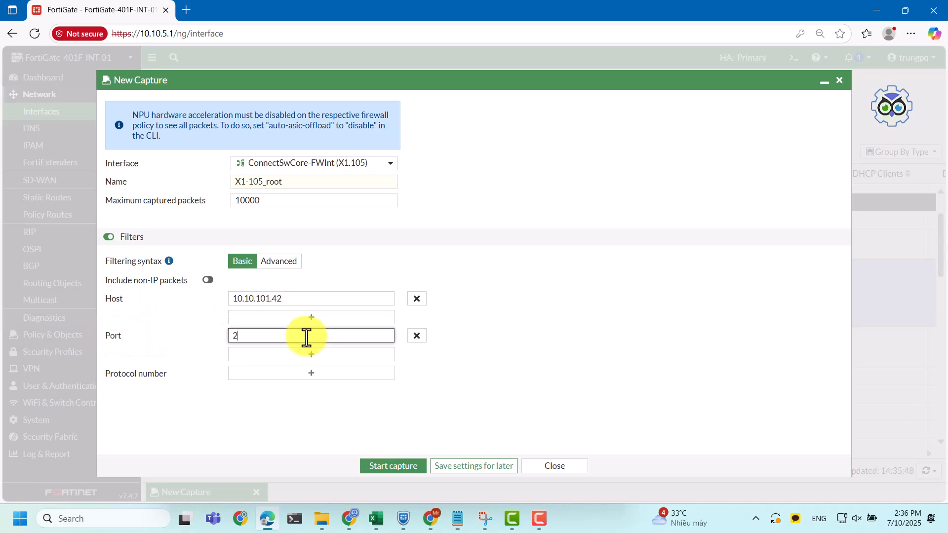
type("2")
key("BackSpace")
type("3389..")
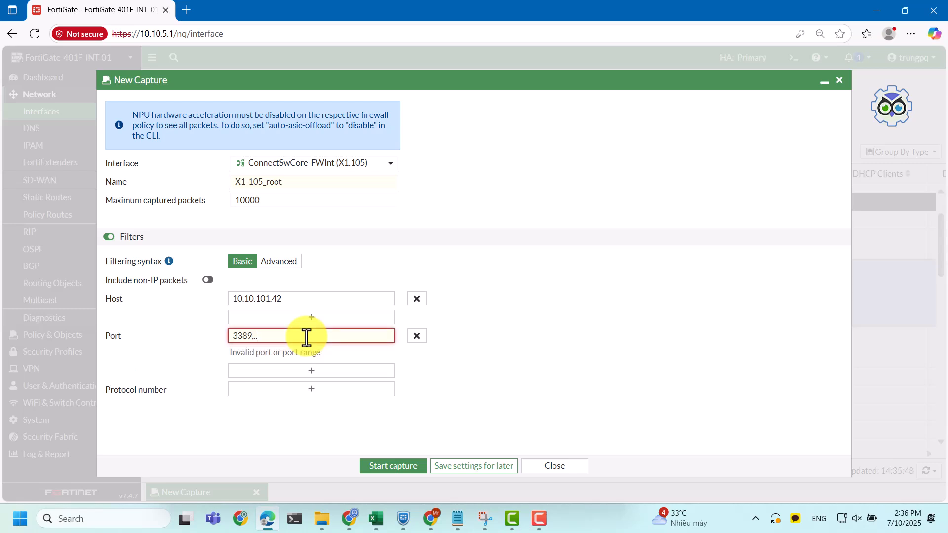
key("BackSpace")
key("BackSpace")
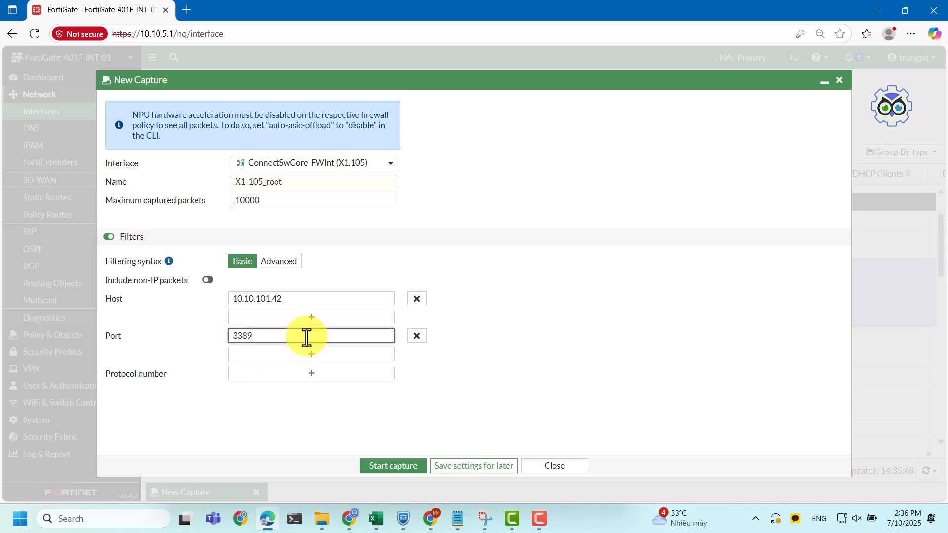
Add the line "Port can chose or not ==> all" below the host line in the Notepad note.
left_click(458, 519)
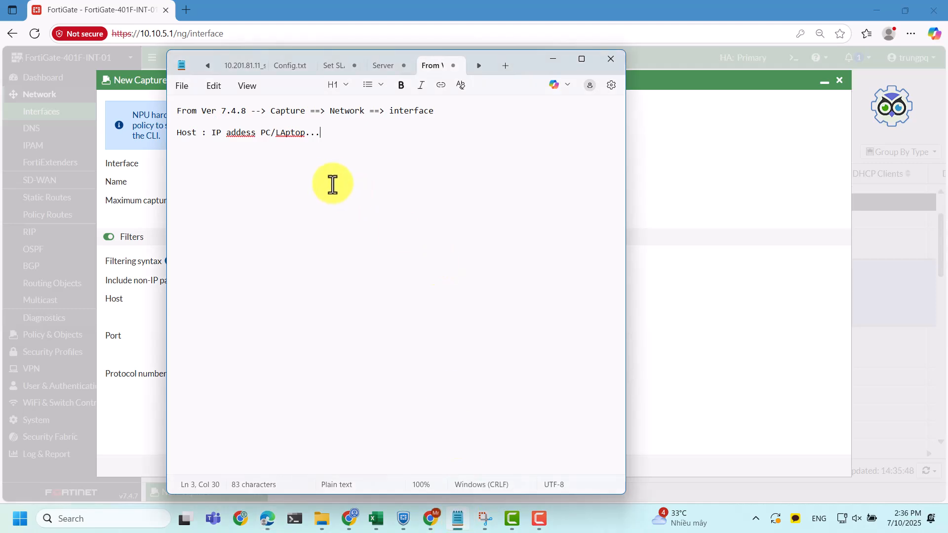
type("Port can chose")
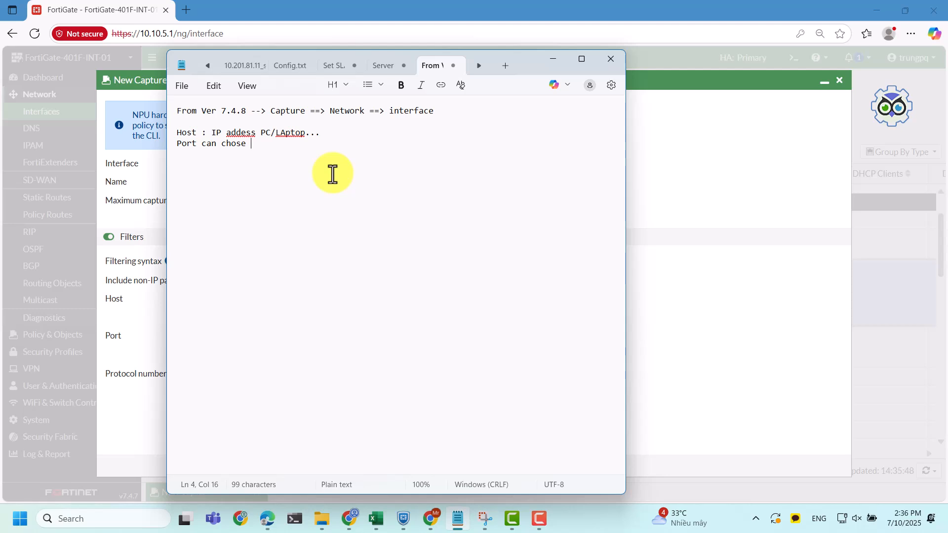
type("or n")
type("ot ==> ")
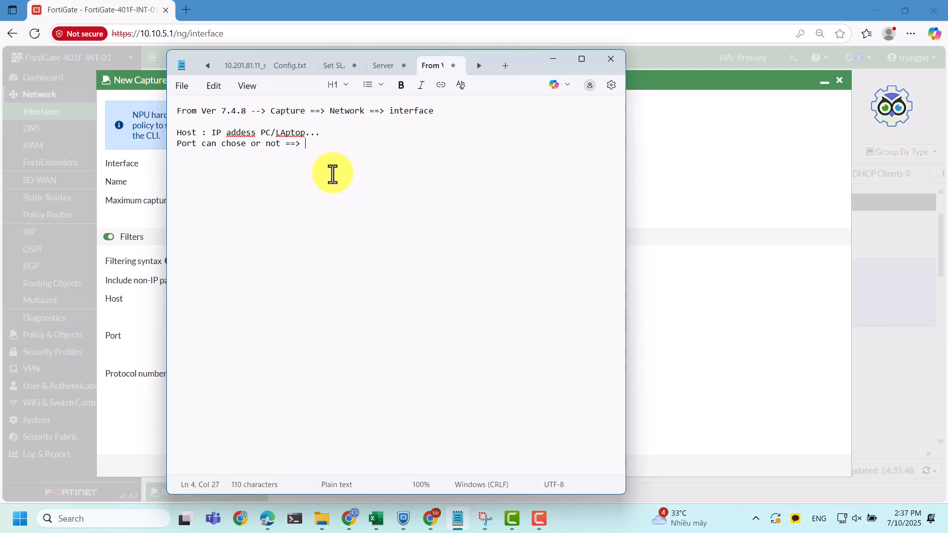
type("all")
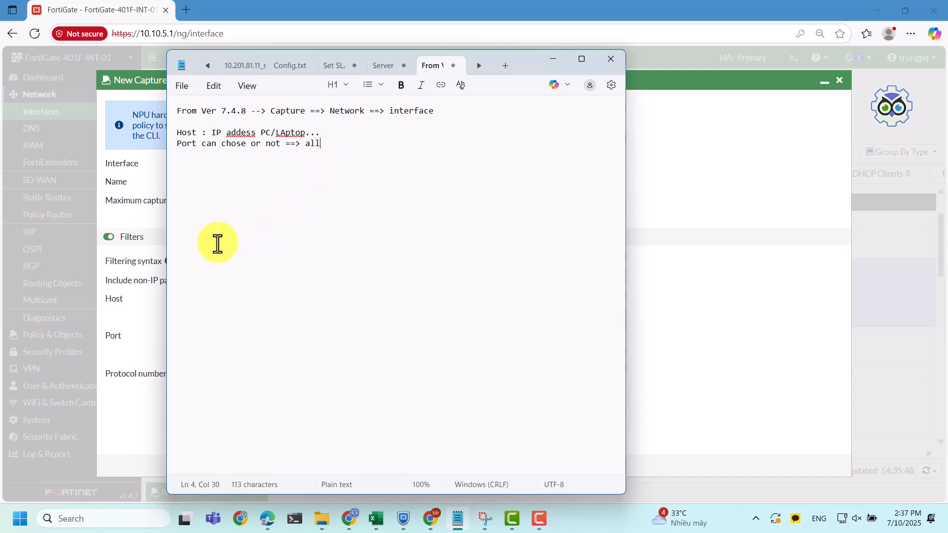
Back in the FortiGate capture settings, clear the port filter value, add a protocol number entry and remove it again.
left_click(134, 318)
left_click_drag(255, 336, 197, 335)
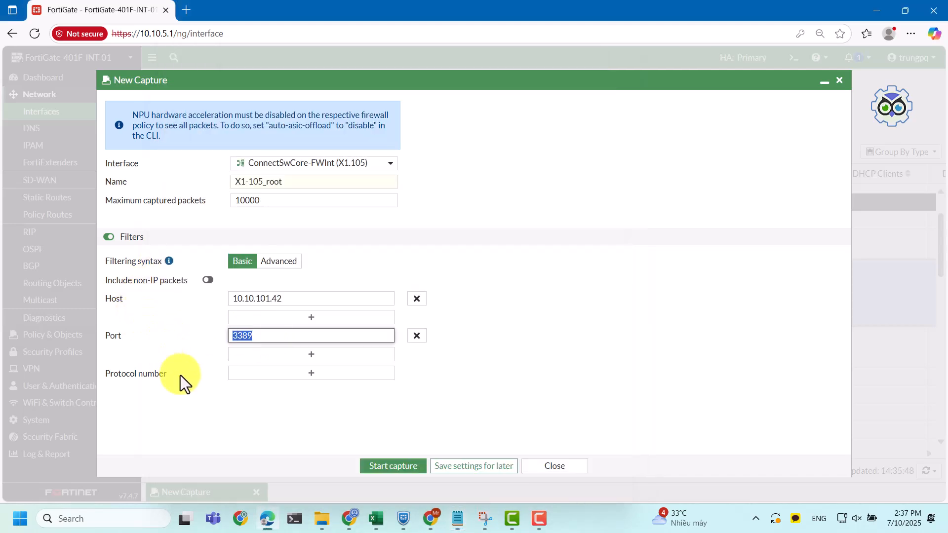
left_click(257, 374)
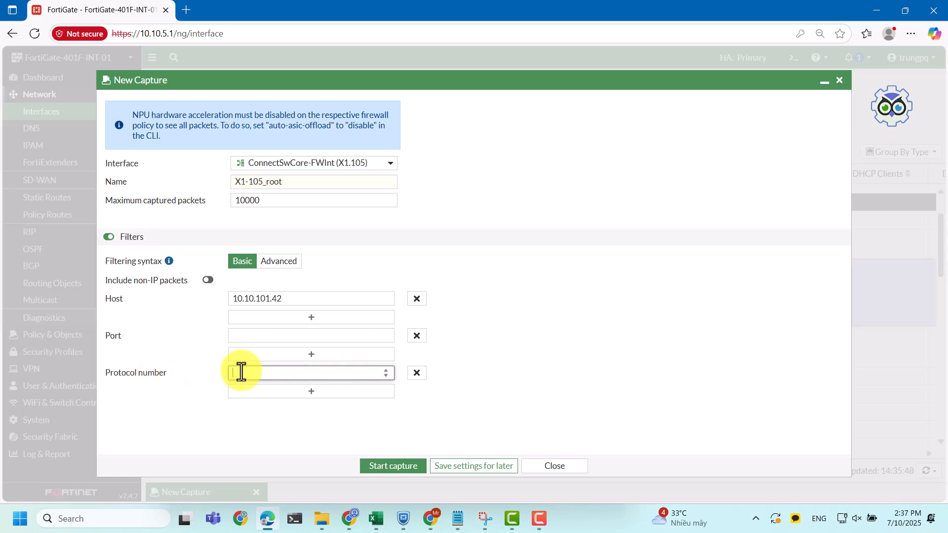
left_click_drag(185, 374, 98, 370)
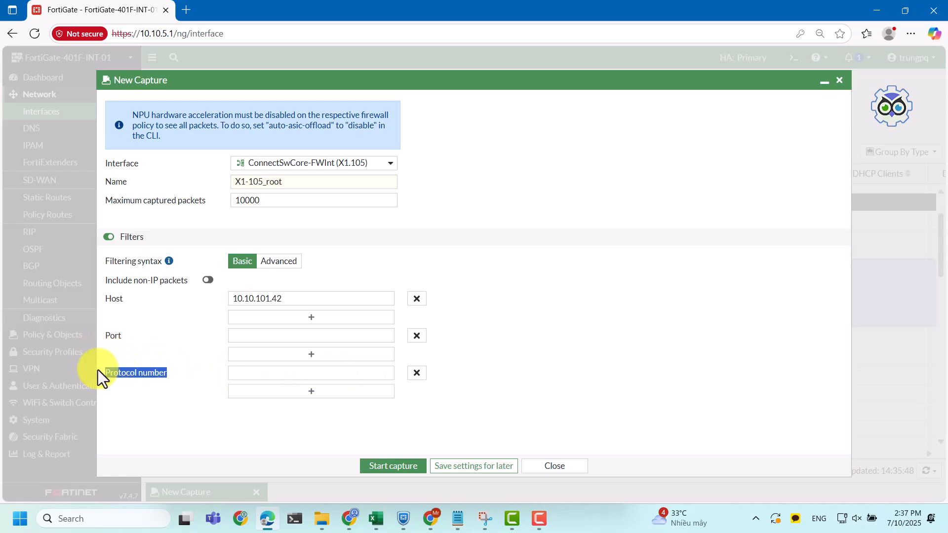
left_click(251, 374)
left_click(416, 373)
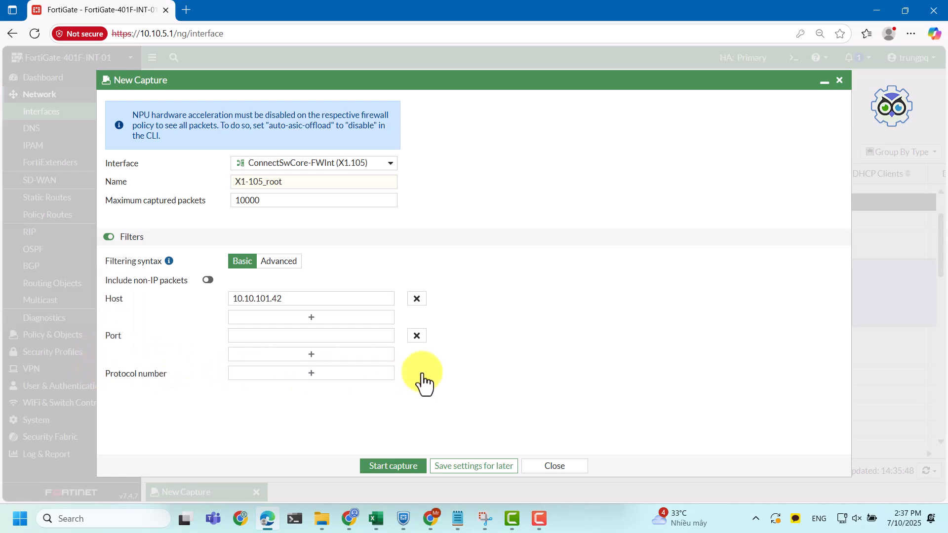
Remove the empty port filter entry from the new capture and try to start the capture for host 10.10.101.42.
left_click(416, 336)
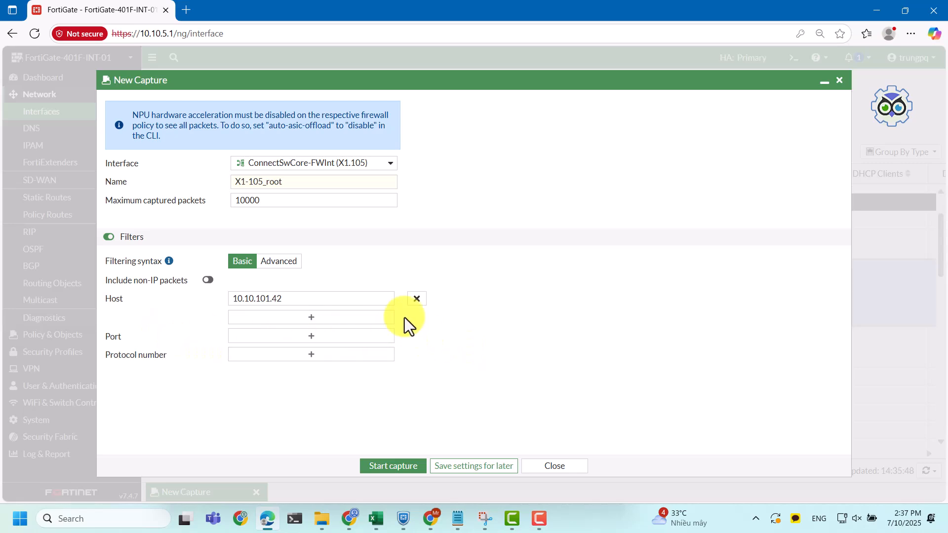
left_click_drag(302, 298, 190, 301)
left_click(201, 341)
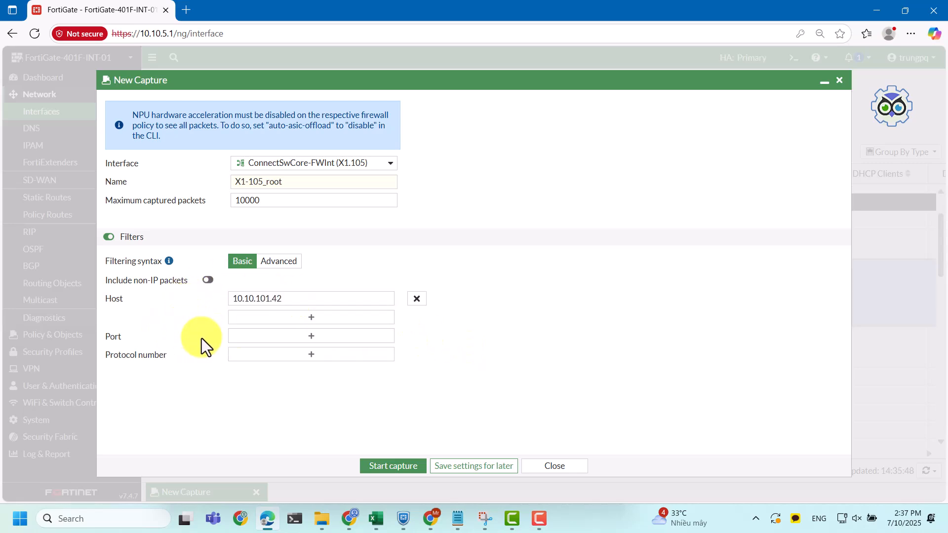
left_click(393, 466)
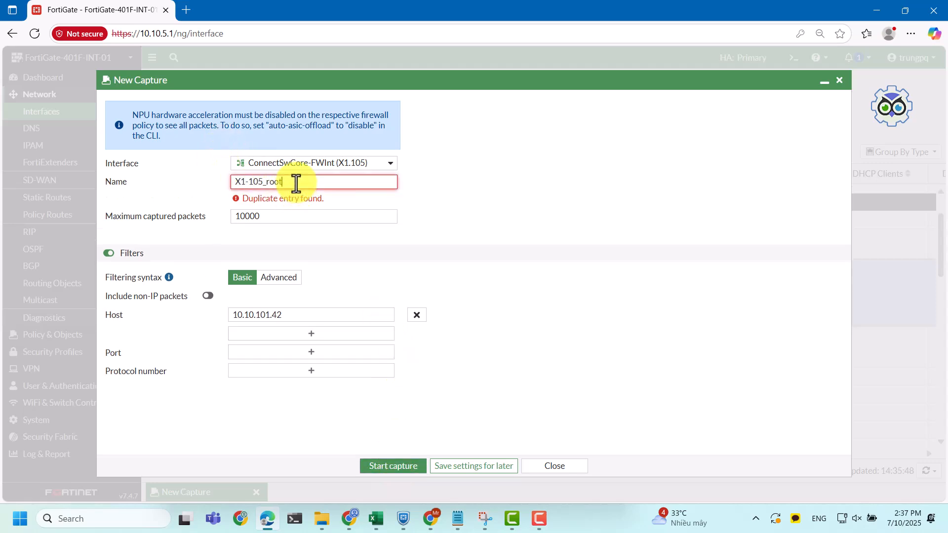
Rename the capture as ABCD and start it.
left_click_drag(298, 182, 263, 182)
key("ctrl+a")
type("A")
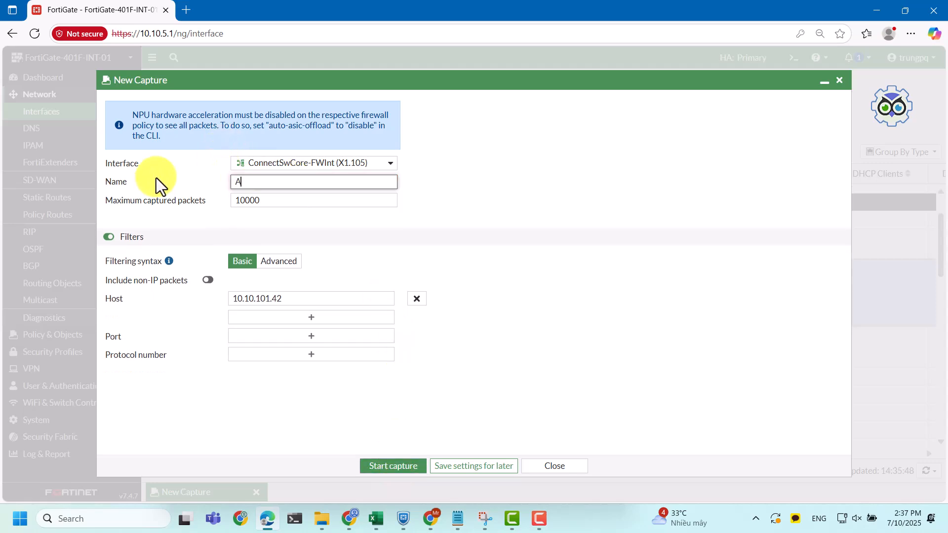
type("BCD")
left_click(392, 466)
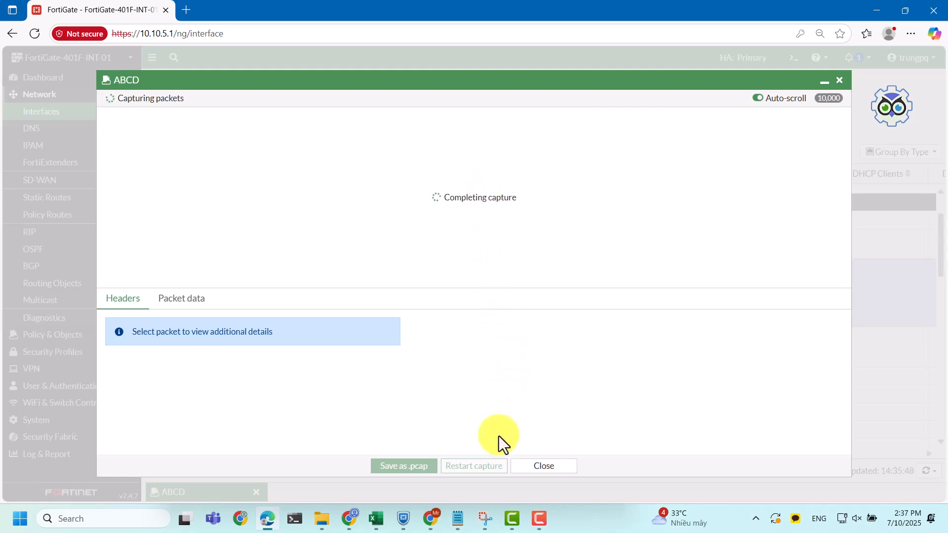
In the Notepad note, add the line "Can view or download and open by wireshark" below the port line, separated by a blank line.
left_click(460, 523)
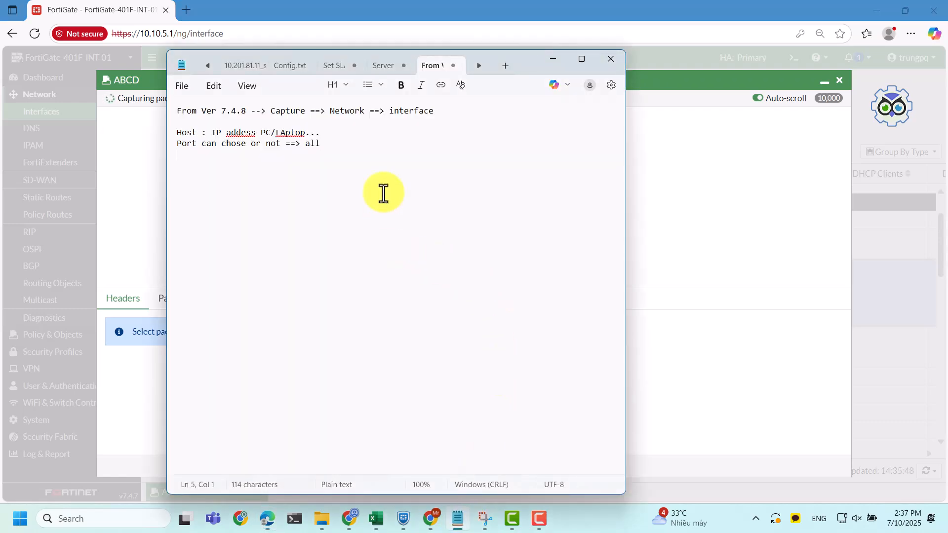
key("Return")
type("Can view")
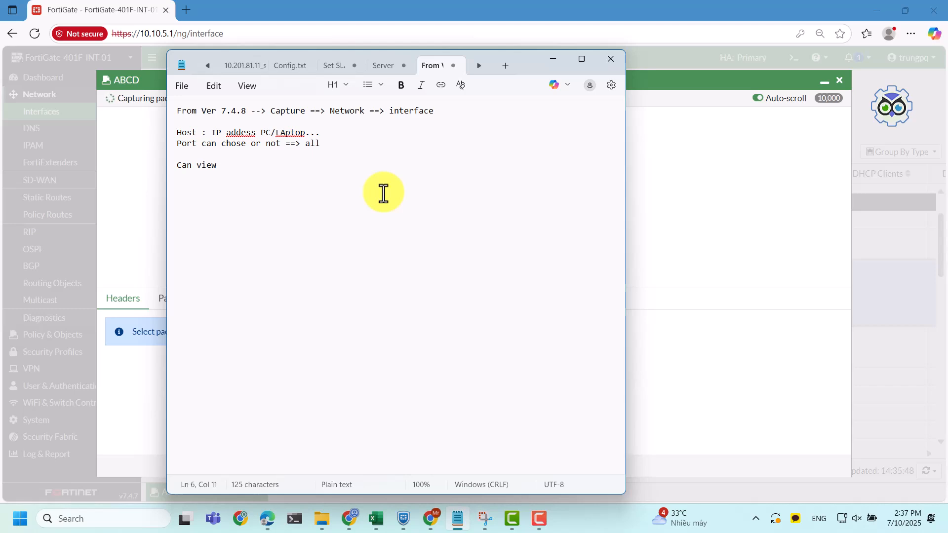
type(" or downloaf")
key("BackSpace")
type("d and op")
key("BackSpace")
type("open")
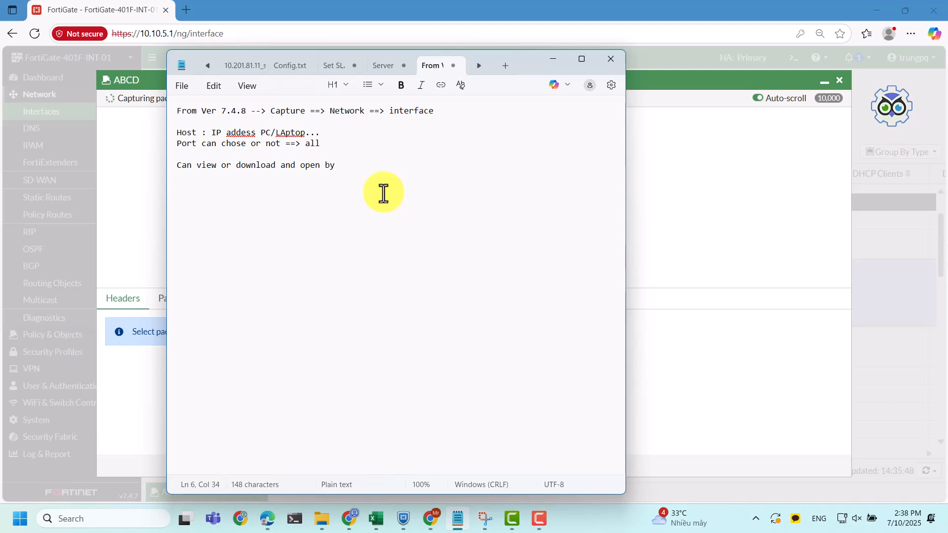
type("u")
key("BackSpace")
type("wir")
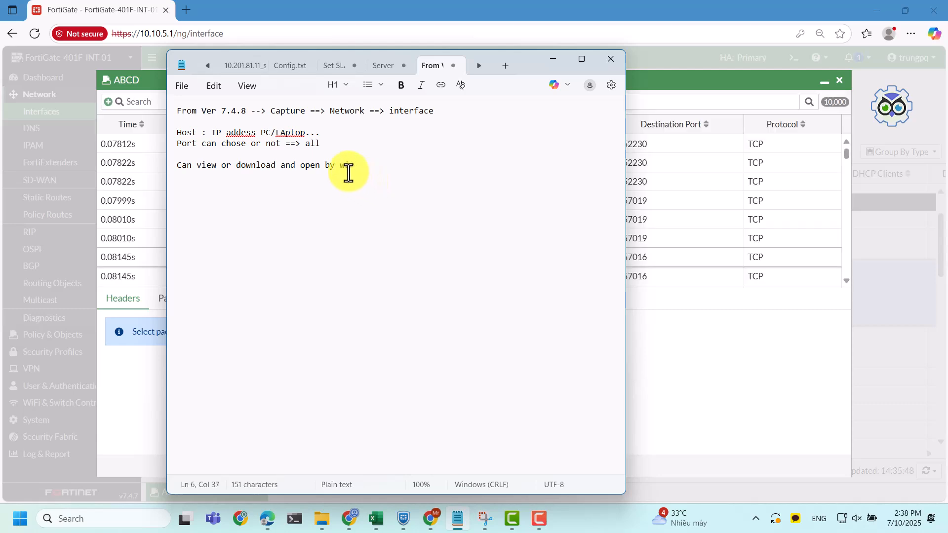
type("eshark")
Back in the FortiGate capture results, examine the packets' source and destination addresses and ports, and view one packet's header details.
left_click(731, 383)
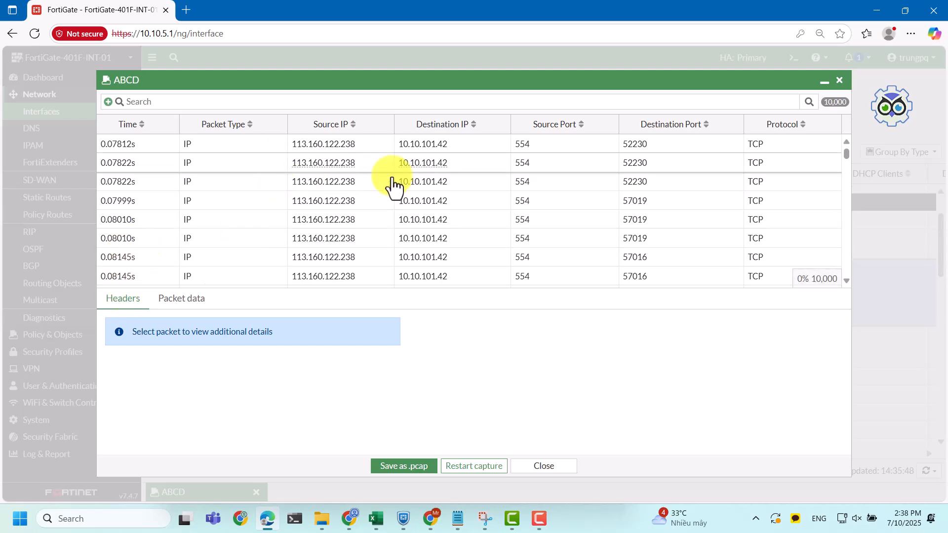
scroll(438, 224, "down", 4)
scroll(430, 207, "up", 4)
scroll(302, 197, "down", 6)
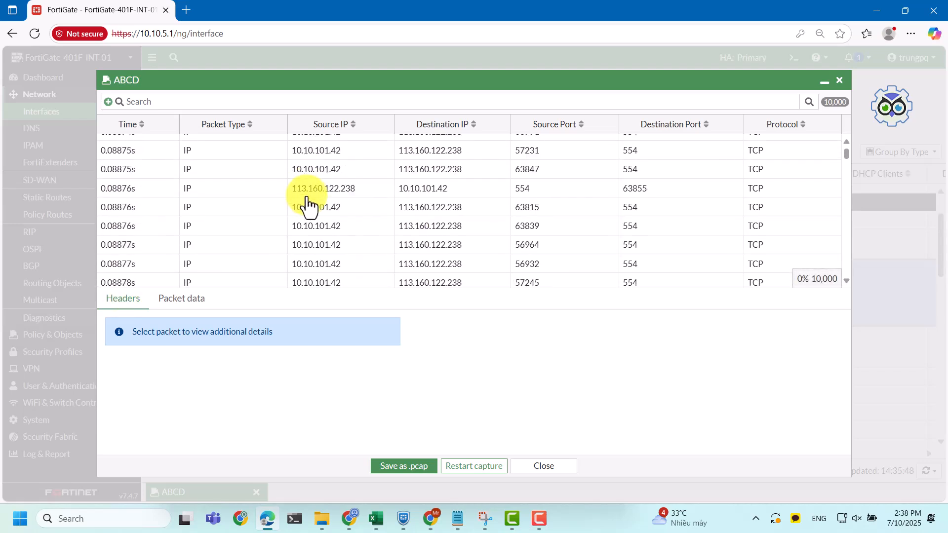
scroll(476, 232, "down", 5)
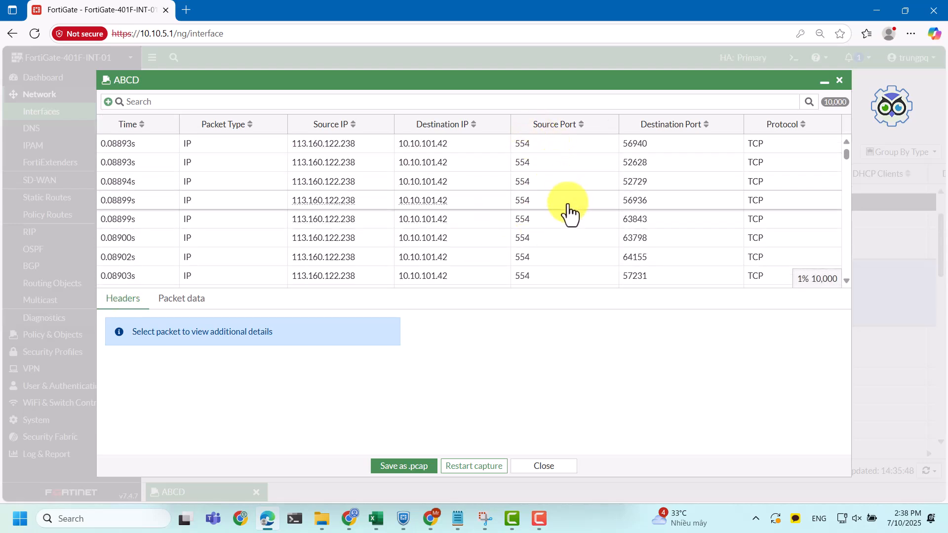
scroll(567, 215, "down", 5)
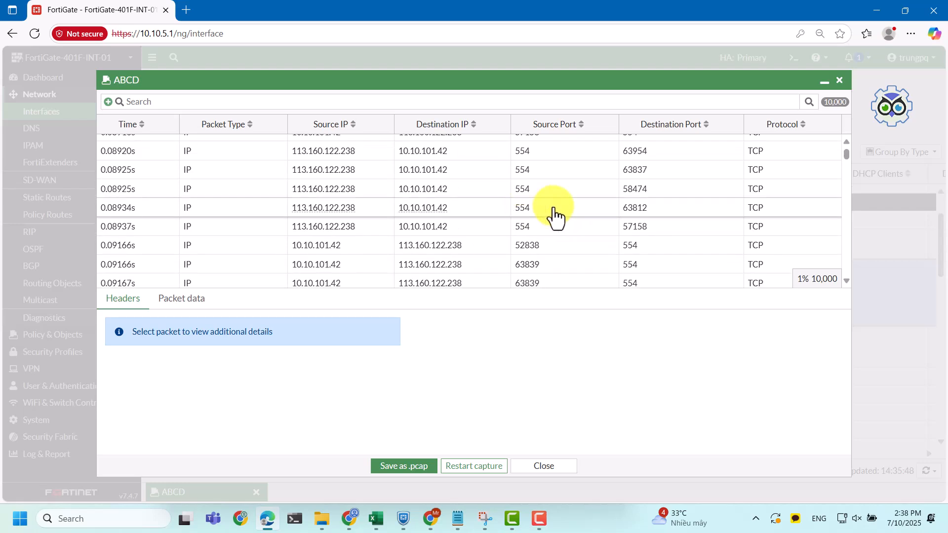
left_click(556, 215)
scroll(551, 242, "down", 6)
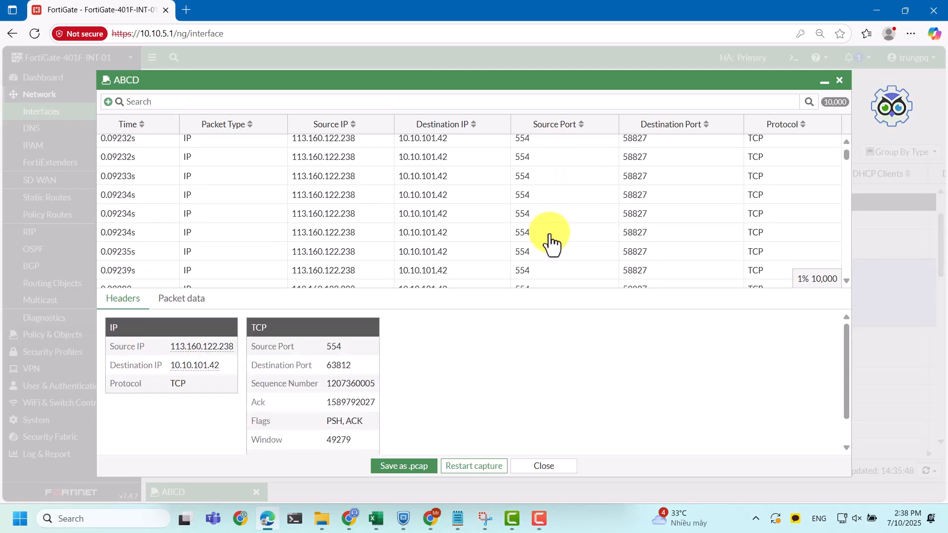
scroll(551, 241, "down", 5)
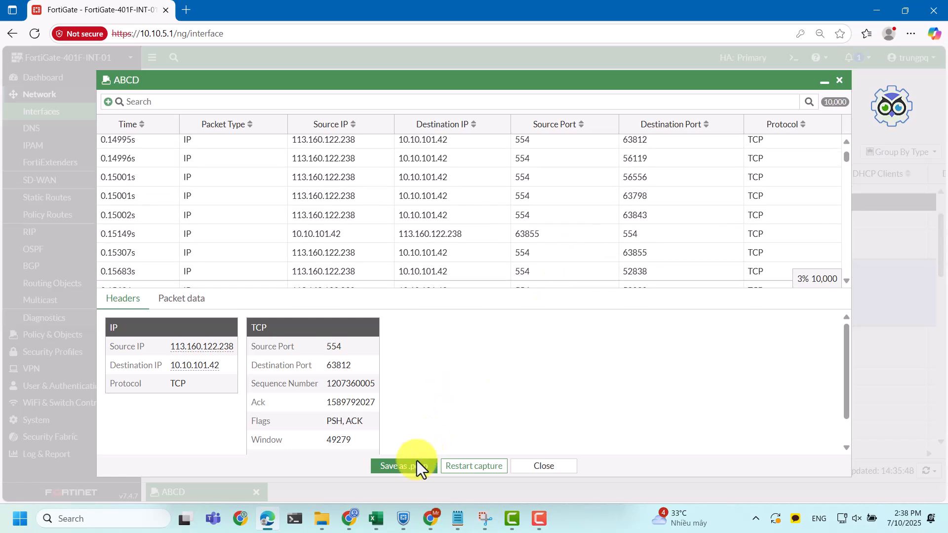
Save the ABCD capture as a .pcap file and look through more of the packet list while it downloads.
left_click(400, 467)
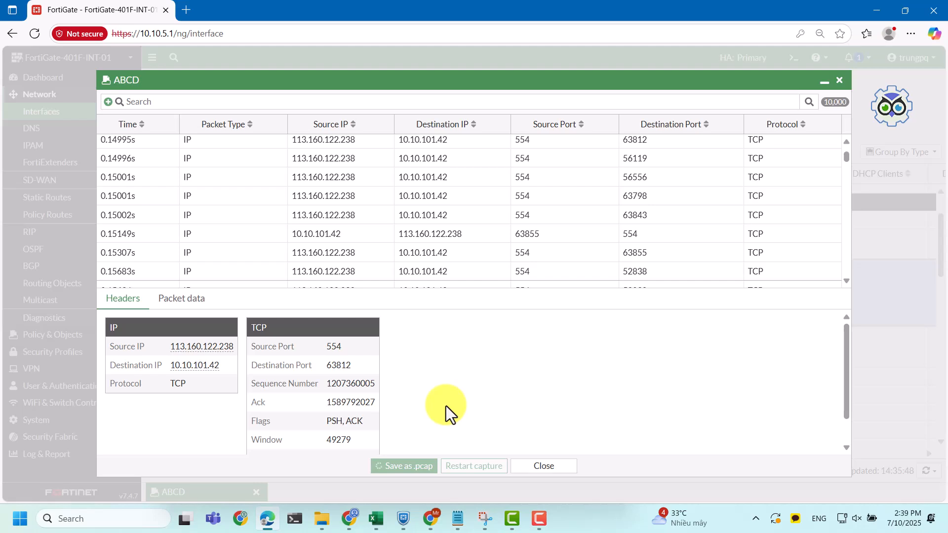
scroll(480, 238, "down", 5)
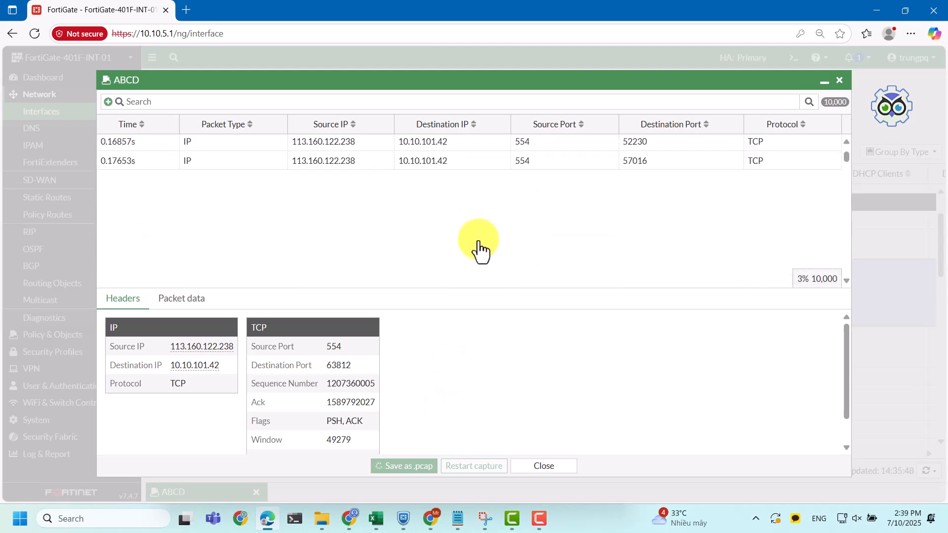
scroll(478, 255, "down", 3)
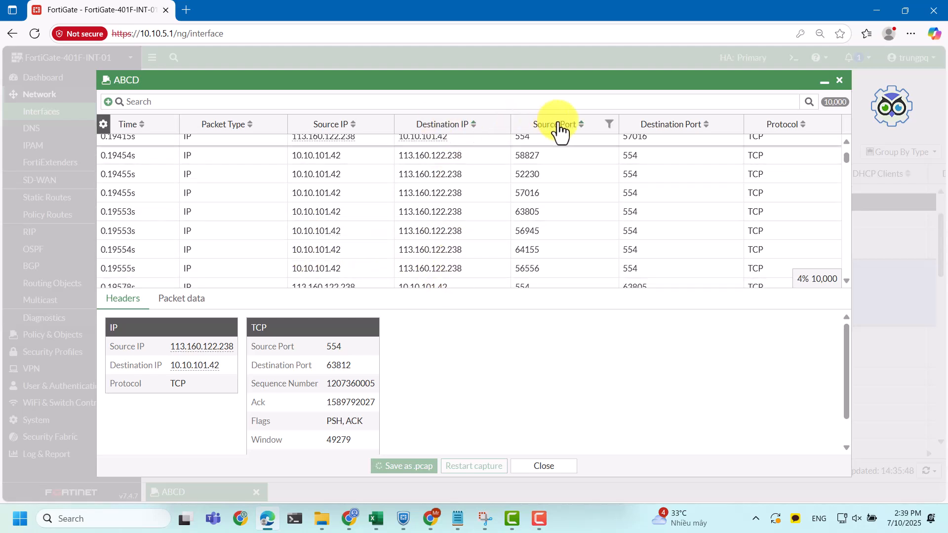
scroll(353, 274, "down", 2)
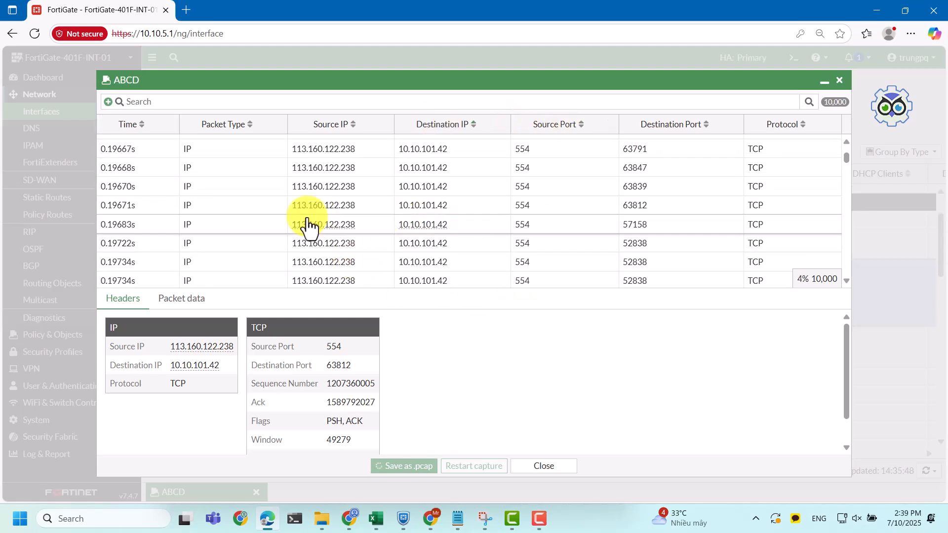
scroll(504, 409, "down", 1)
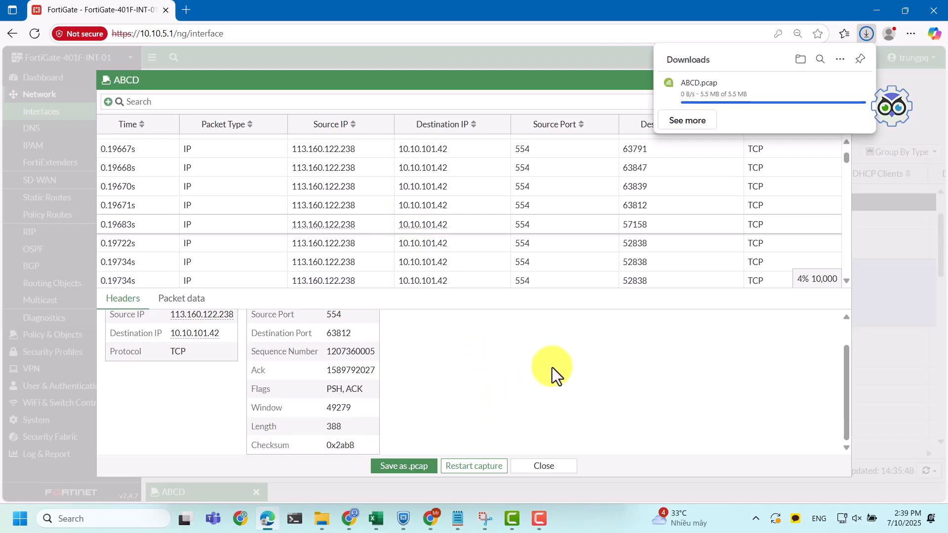